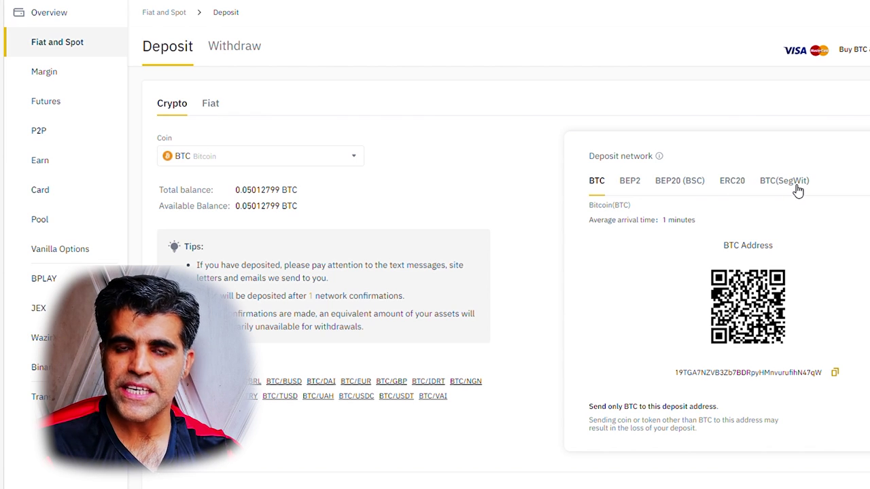
# Choose USDT as the deposit coin and compare its OMNI and TRC20 deposit addresses
pyautogui.click(240, 162)
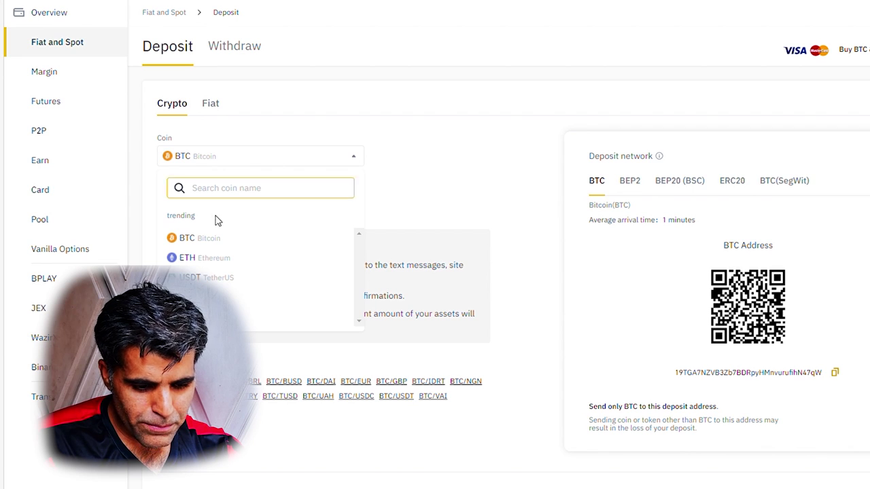
pyautogui.click(206, 280)
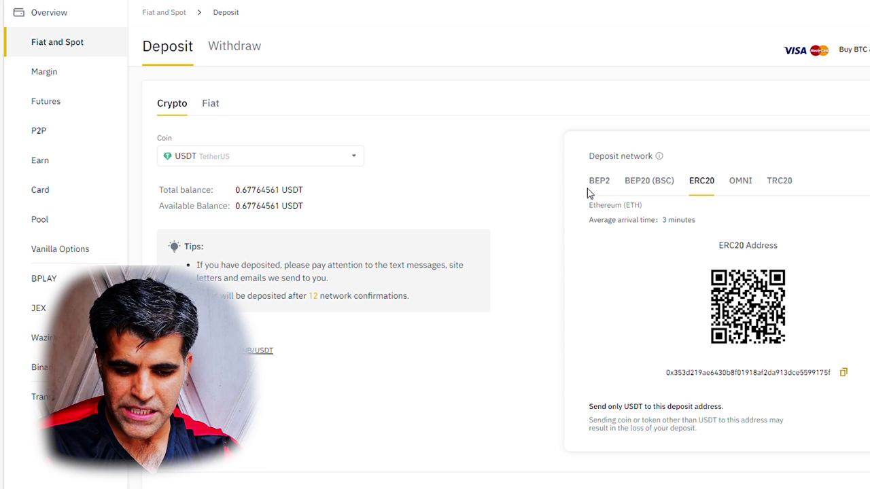
pyautogui.click(739, 184)
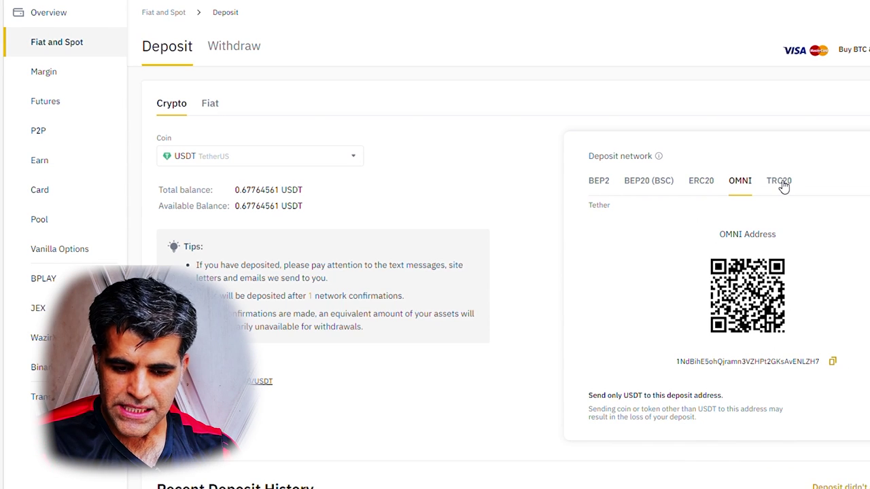
pyautogui.click(782, 183)
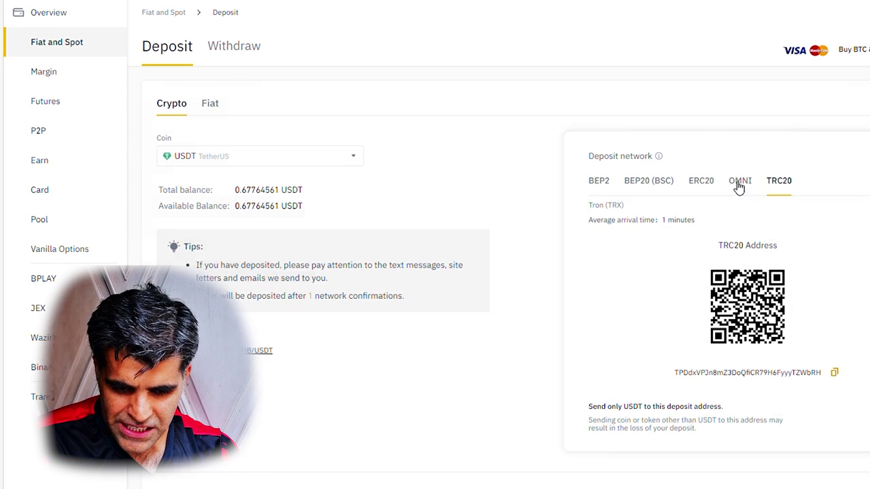
pyautogui.click(740, 185)
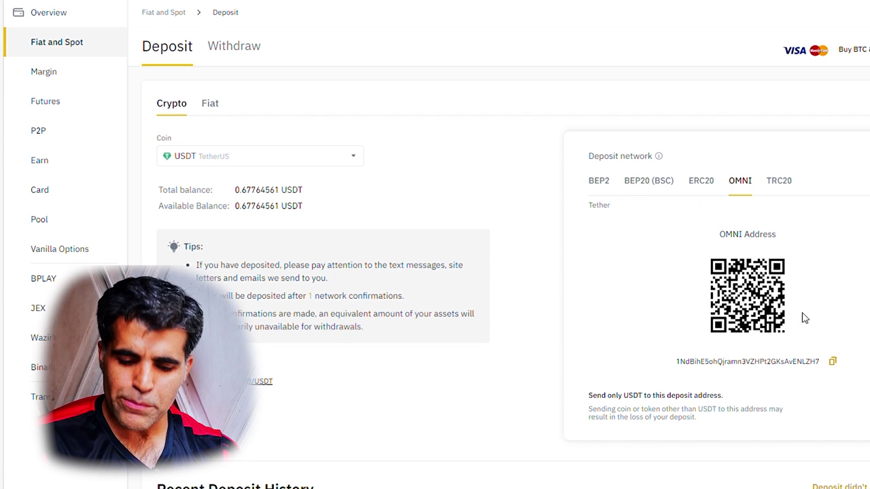
# Show the TRC20 deposit address for USDT and highlight the whole address
pyautogui.click(786, 182)
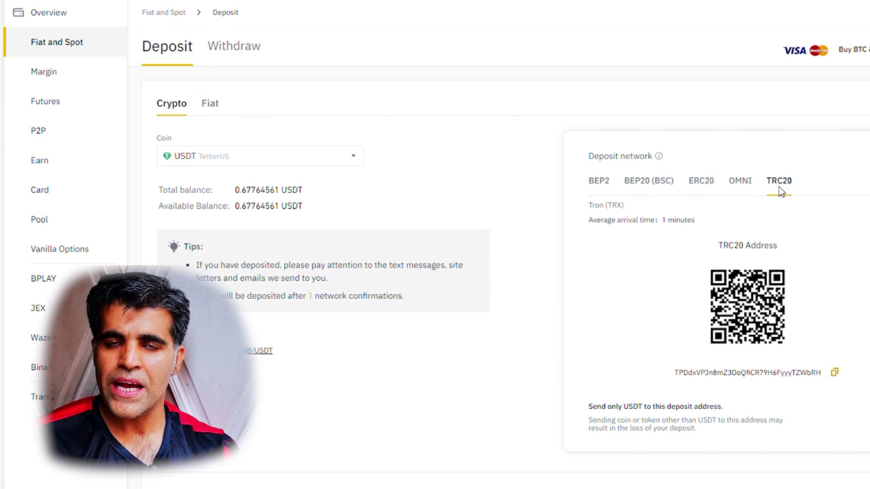
pyautogui.doubleClick(684, 378)
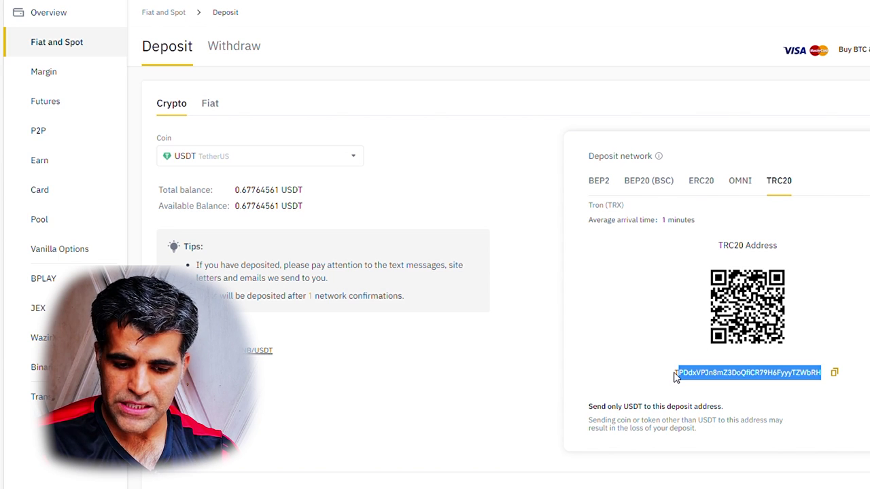
pyautogui.click(675, 378)
pyautogui.doubleClick(681, 379)
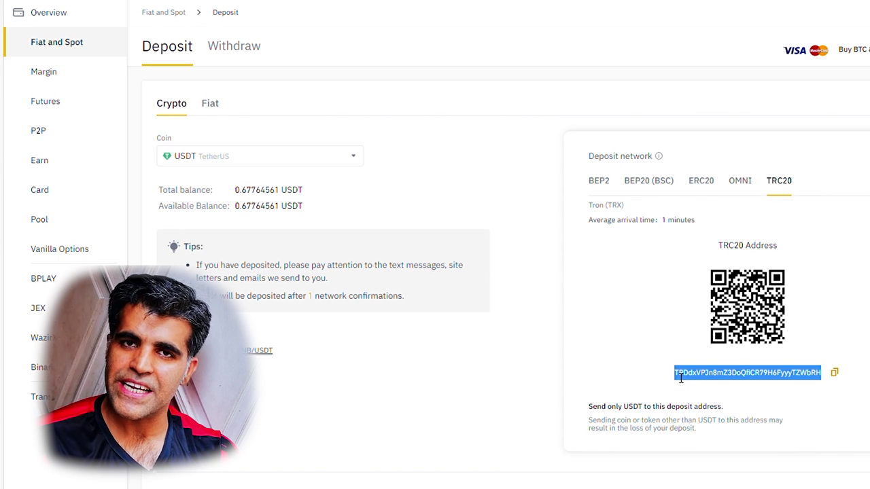
# Examine how the OMNI and ERC20 deposit addresses begin, highlighting the first characters of each
pyautogui.click(746, 185)
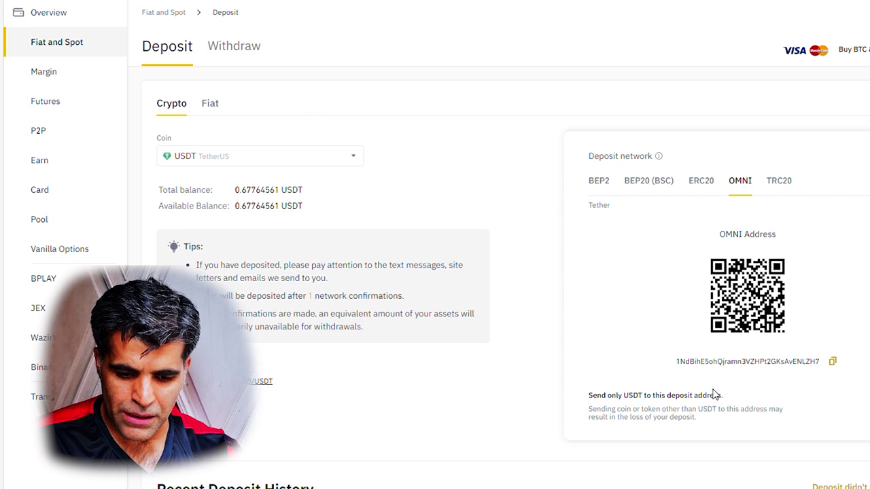
pyautogui.doubleClick(685, 365)
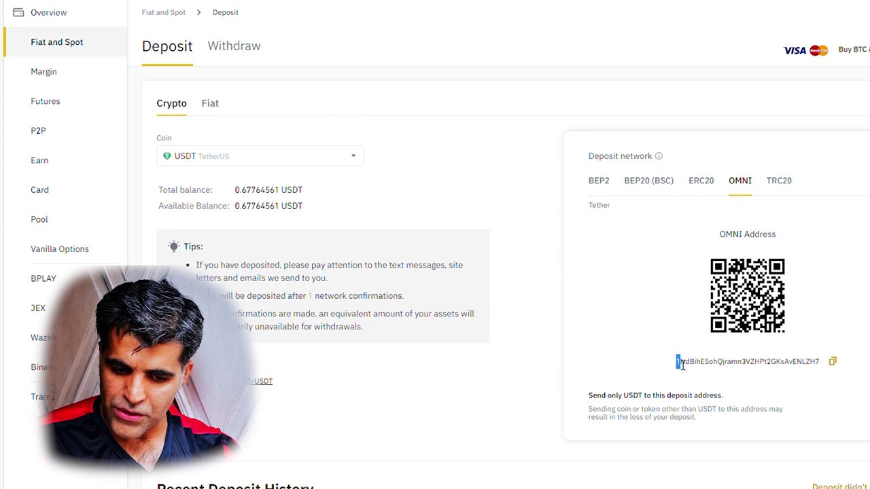
pyautogui.click(705, 188)
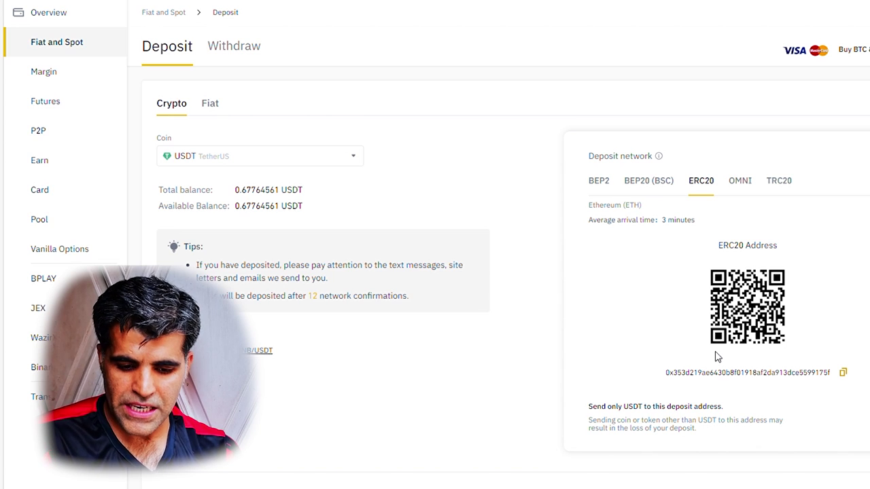
pyautogui.moveTo(665, 375); pyautogui.dragTo(699, 358)
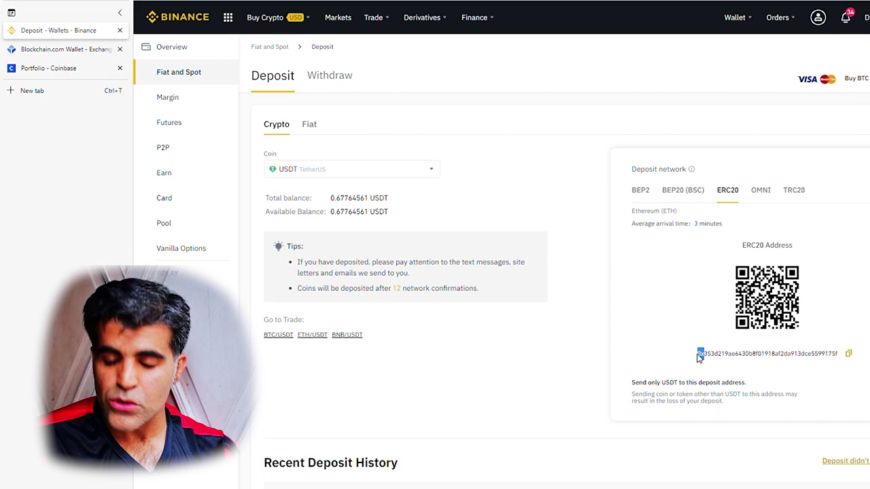
# Compare the BEP20 (BSC) deposit address with the ERC20 one
pyautogui.click(683, 196)
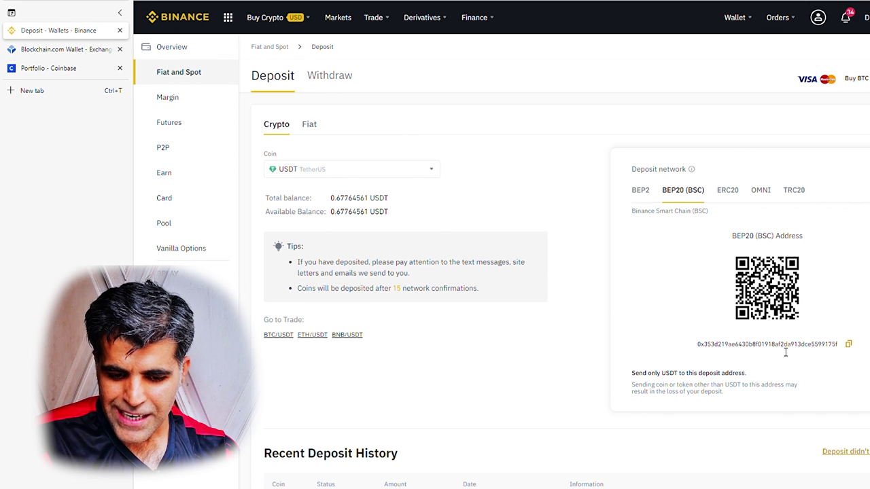
pyautogui.doubleClick(698, 347)
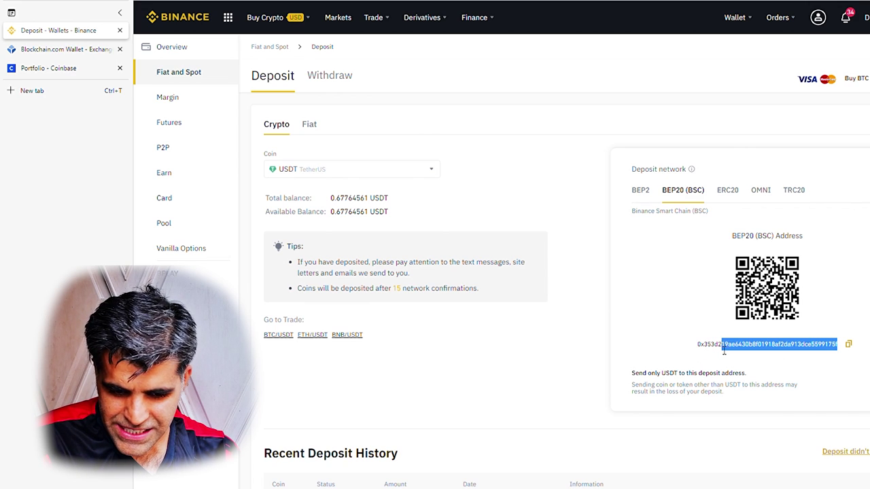
pyautogui.click(727, 192)
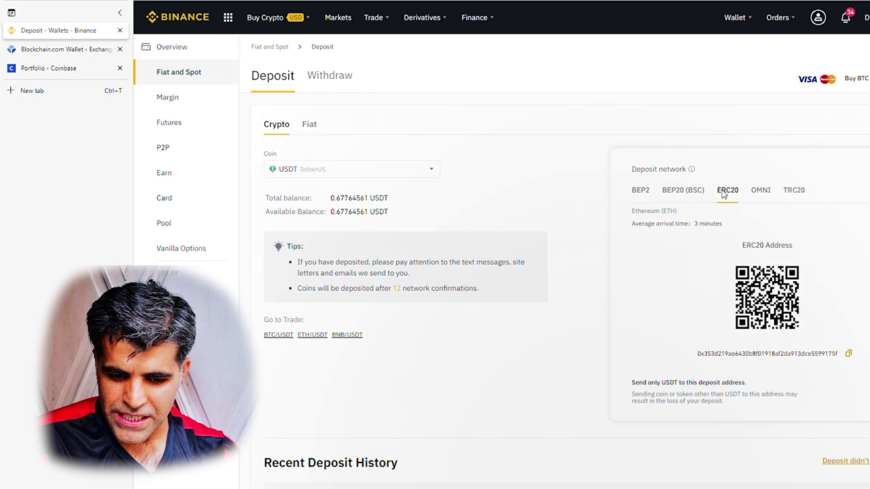
pyautogui.click(683, 193)
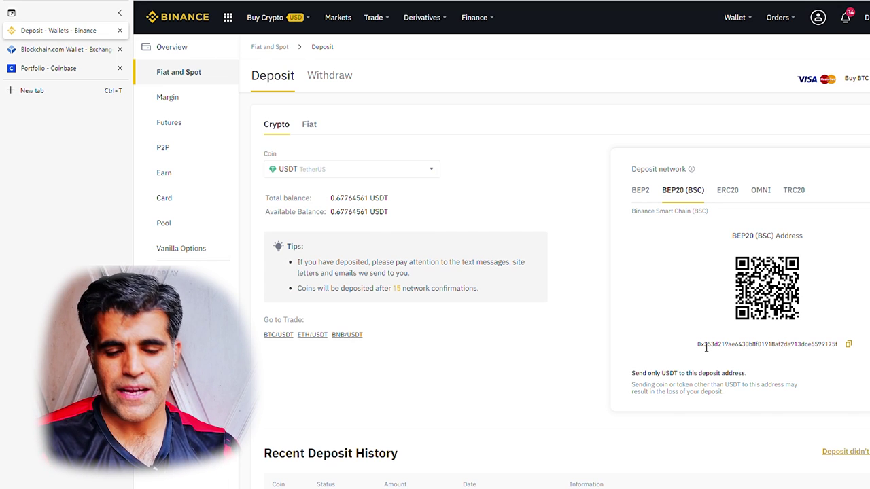
pyautogui.click(724, 194)
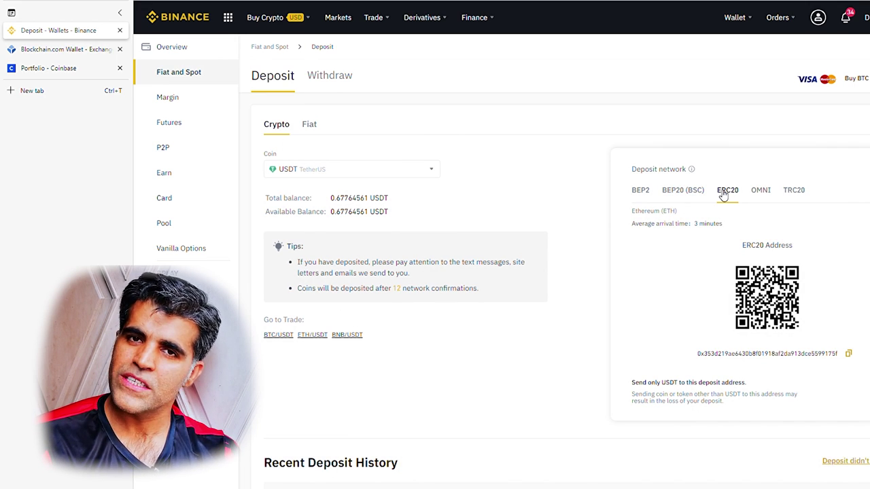
# Show the BEP2 deposit details, acknowledge the memo requirement, and highlight the "bnb" prefix of the address
pyautogui.click(642, 192)
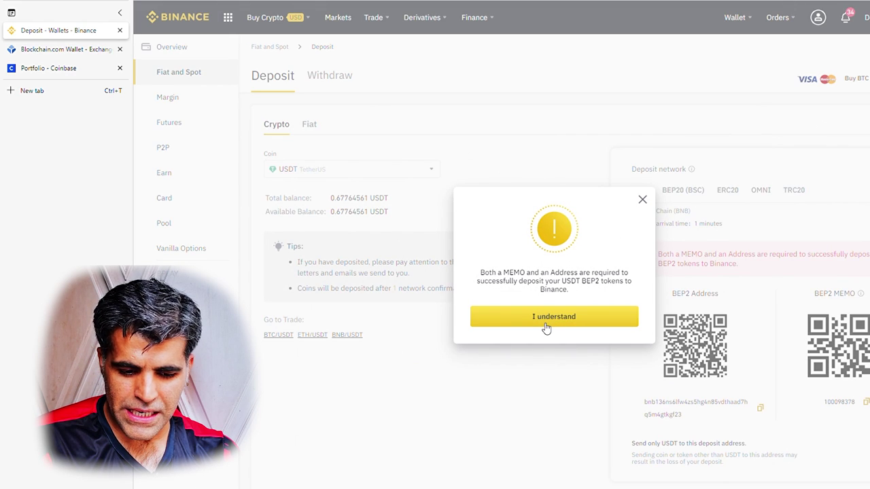
pyautogui.click(547, 327)
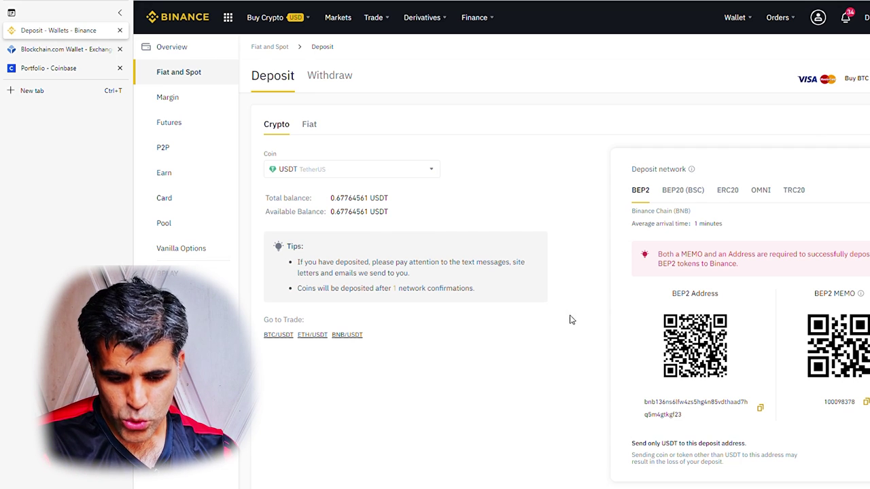
pyautogui.moveTo(644, 403); pyautogui.dragTo(664, 410)
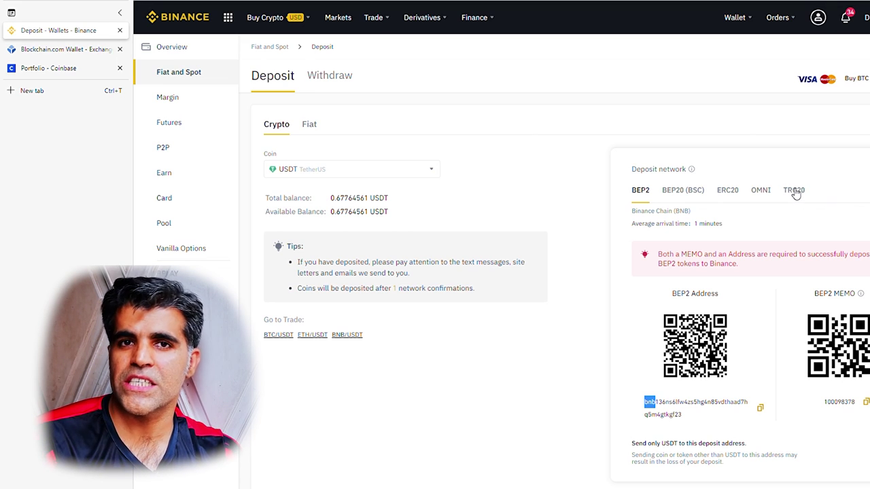
# Look at the Blockchain.com wallet, return to the Binance deposit page, and copy the TRC20 address for USDT
pyautogui.click(56, 50)
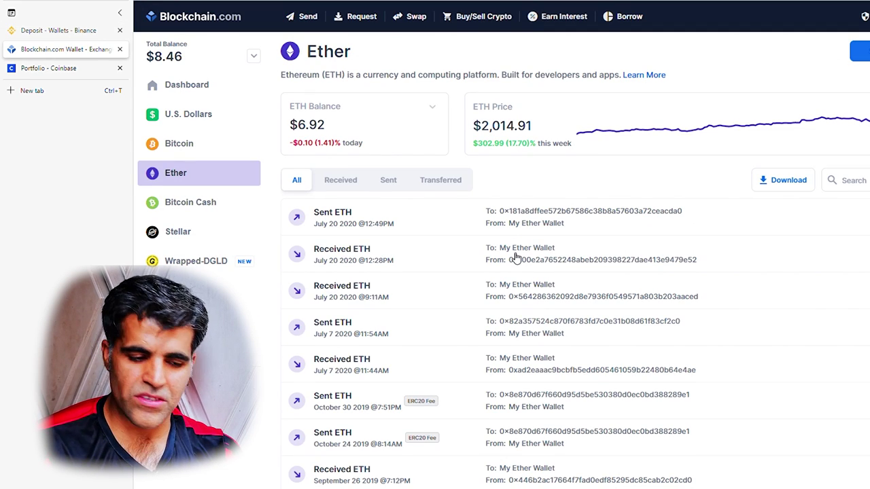
pyautogui.click(81, 35)
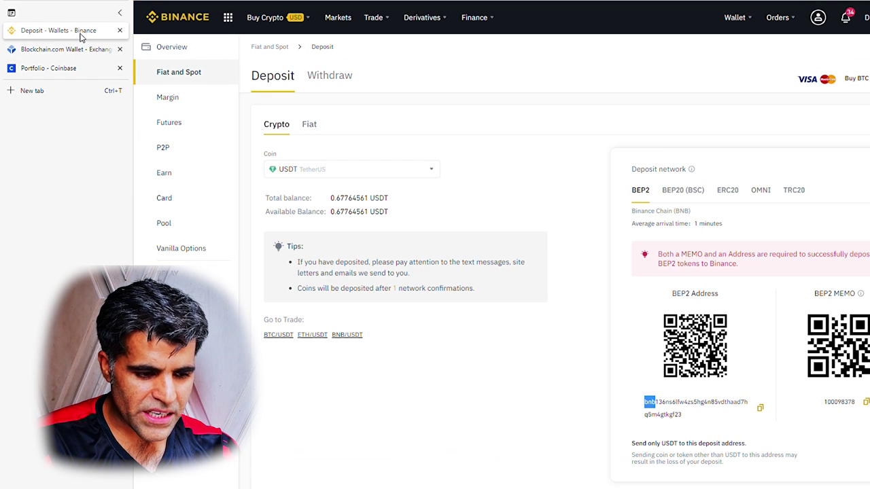
pyautogui.click(794, 190)
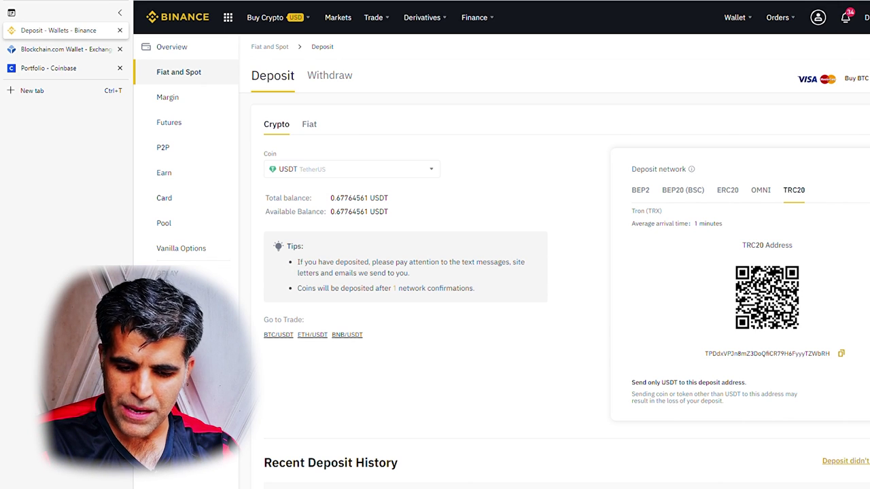
pyautogui.click(844, 354)
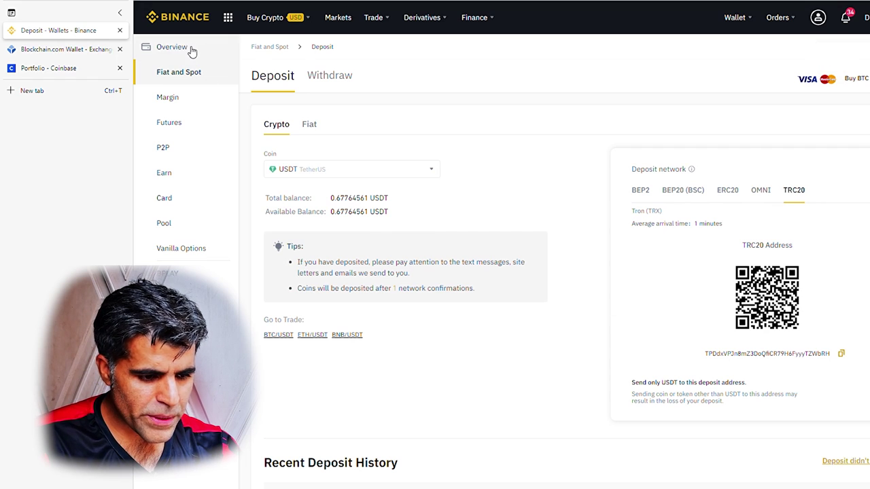
# Switch to the Blockchain.com wallet, start a send with Tether as the currency, and paste the TRC20 address as the destination
pyautogui.click(32, 53)
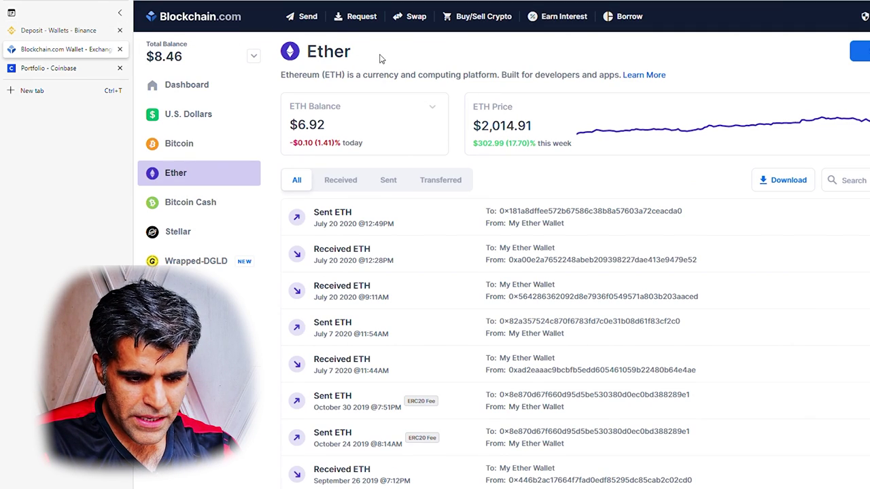
pyautogui.click(307, 17)
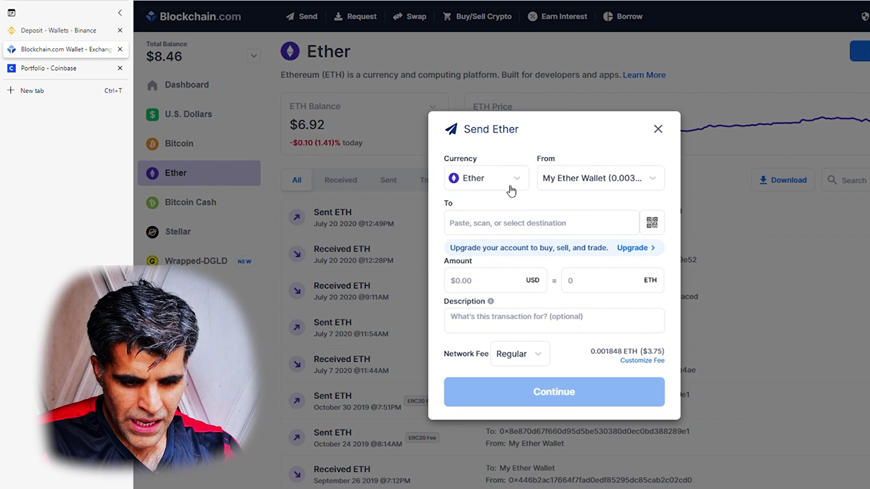
pyautogui.click(515, 185)
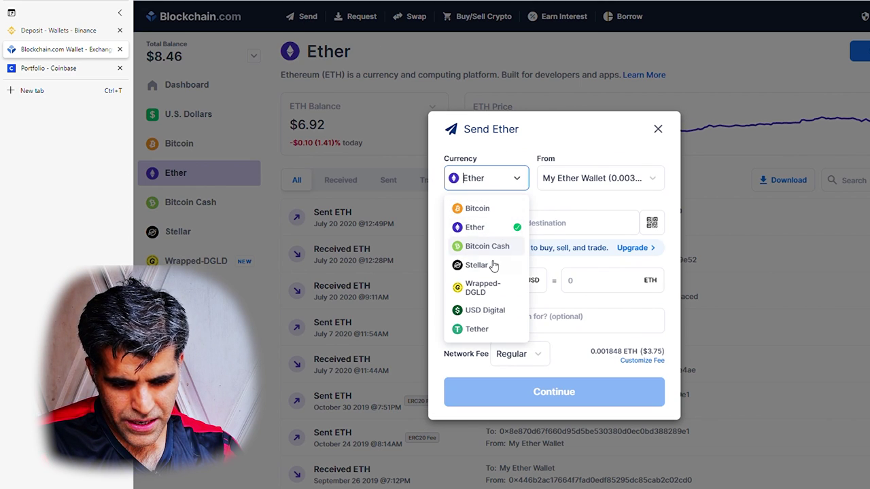
pyautogui.click(484, 331)
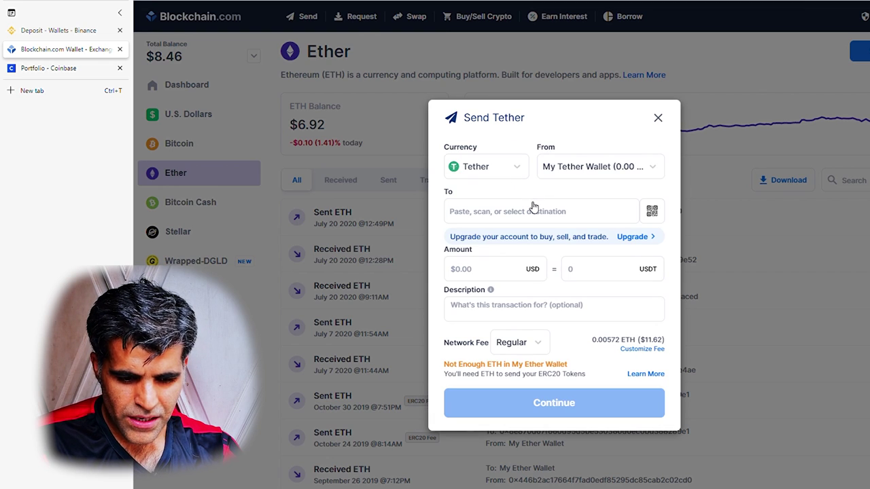
pyautogui.click(528, 212)
pyautogui.hotkey('ctrl', 'v')
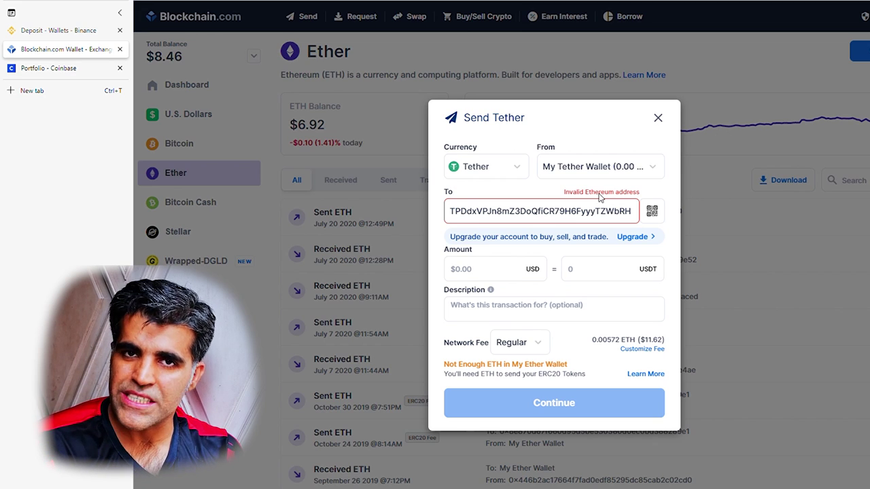
# Copy the OMNI deposit address from Binance and replace the destination in the Blockchain.com Tether transfer with it
pyautogui.click(27, 33)
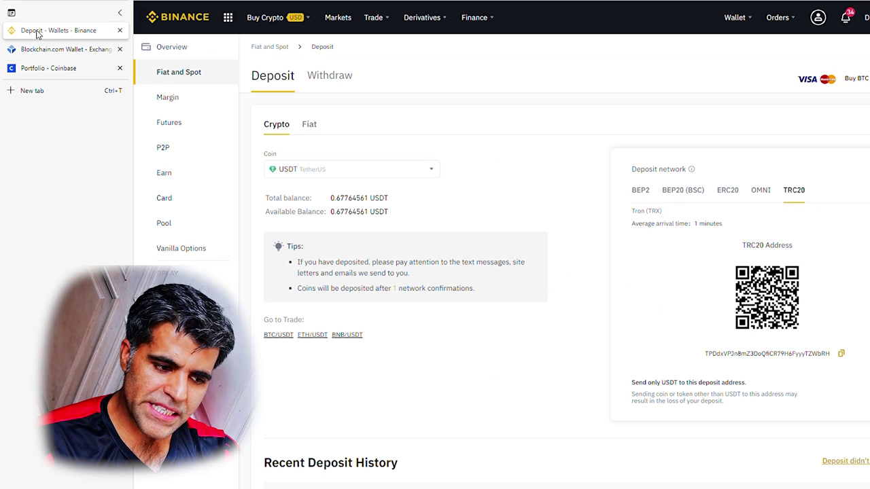
pyautogui.click(761, 191)
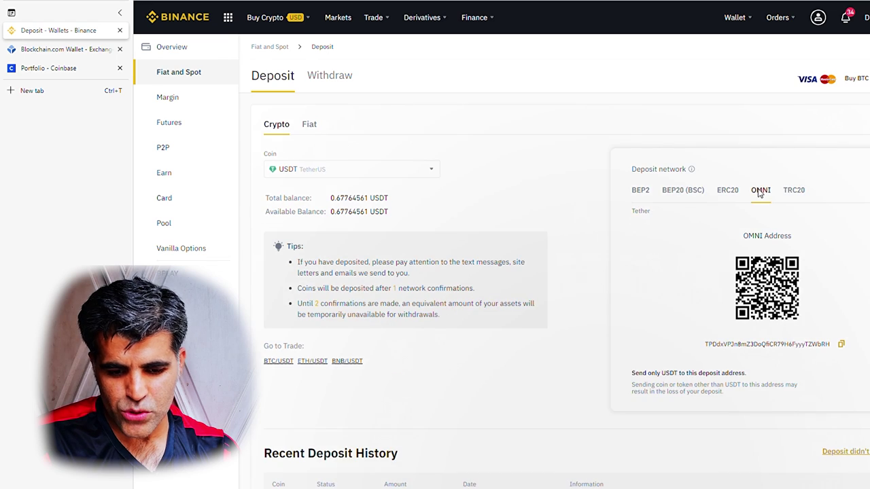
pyautogui.click(840, 344)
pyautogui.click(47, 52)
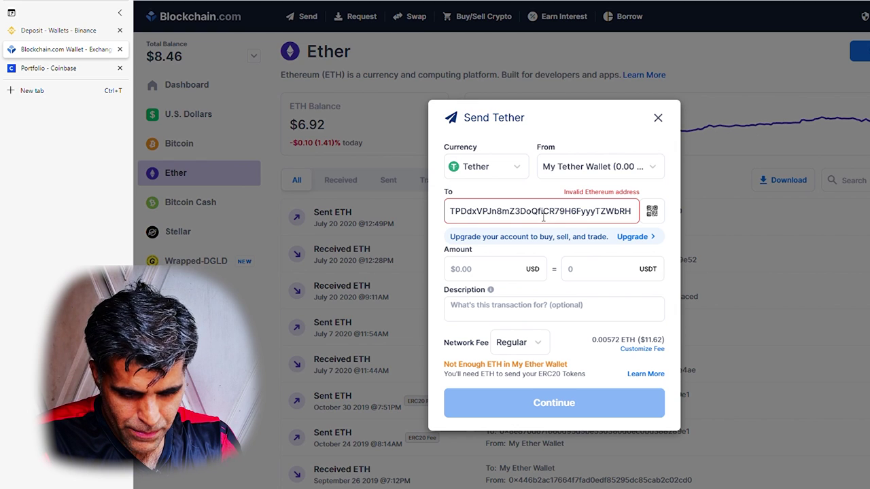
pyautogui.hotkey('ctrl', 'a')
pyautogui.hotkey('ctrl', 'v')
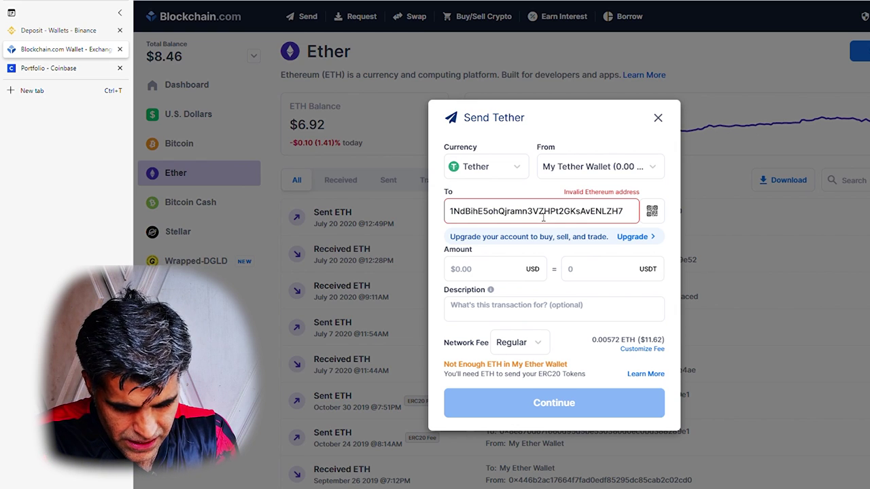
pyautogui.click(625, 271)
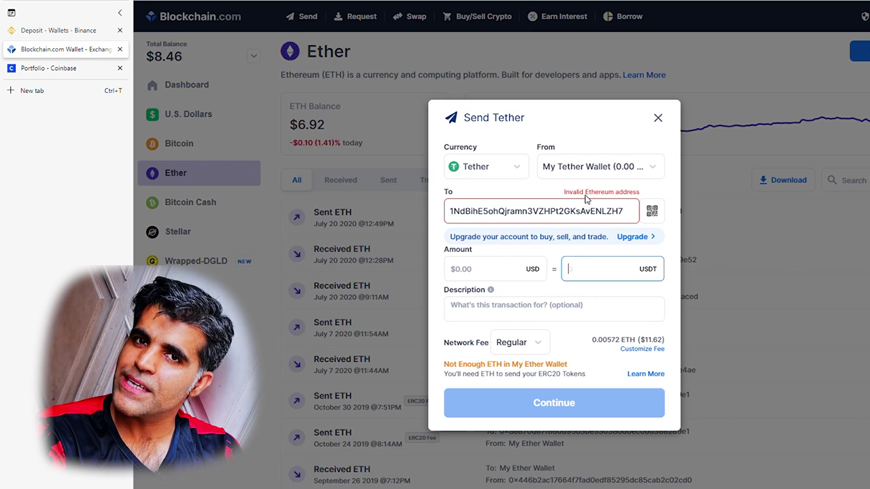
# Copy the ERC20 USDT deposit address from Binance and replace the destination in the Blockchain.com Tether transfer with it
pyautogui.click(50, 32)
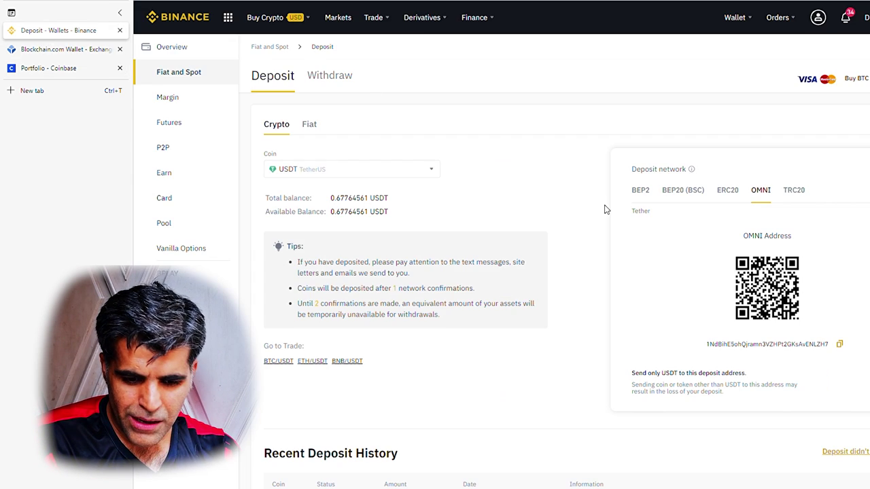
pyautogui.click(728, 192)
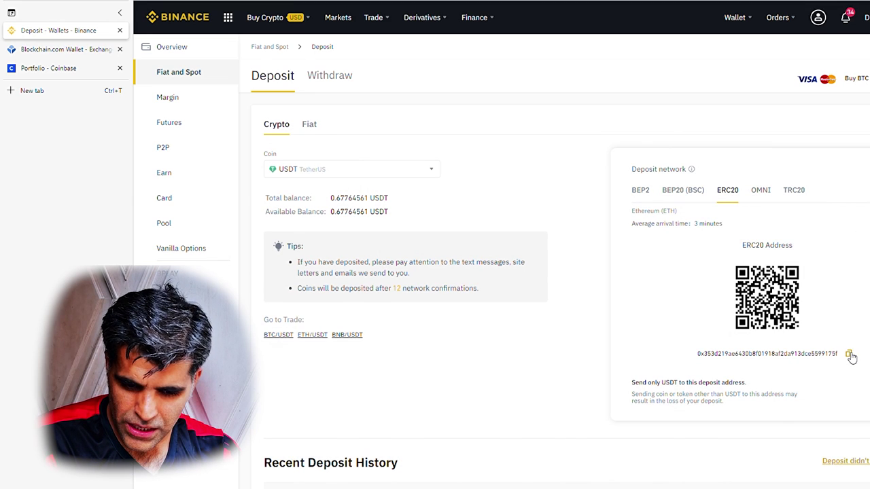
pyautogui.click(849, 355)
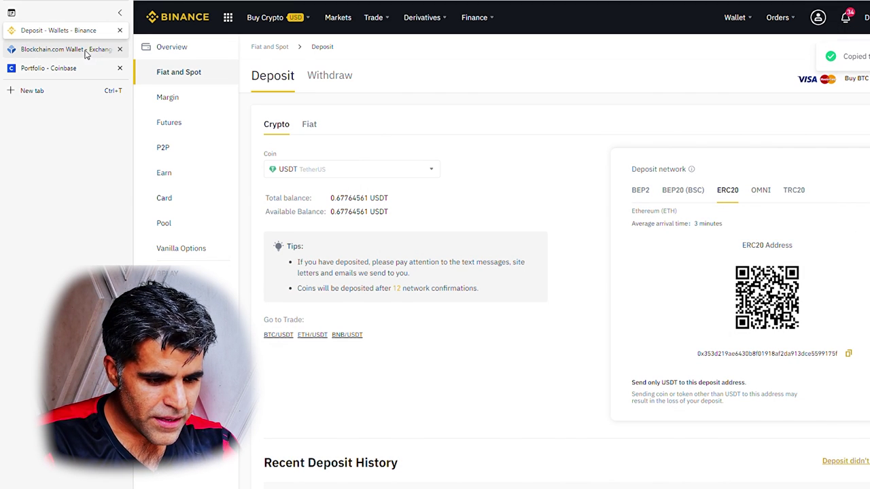
pyautogui.click(86, 50)
pyautogui.click(561, 213)
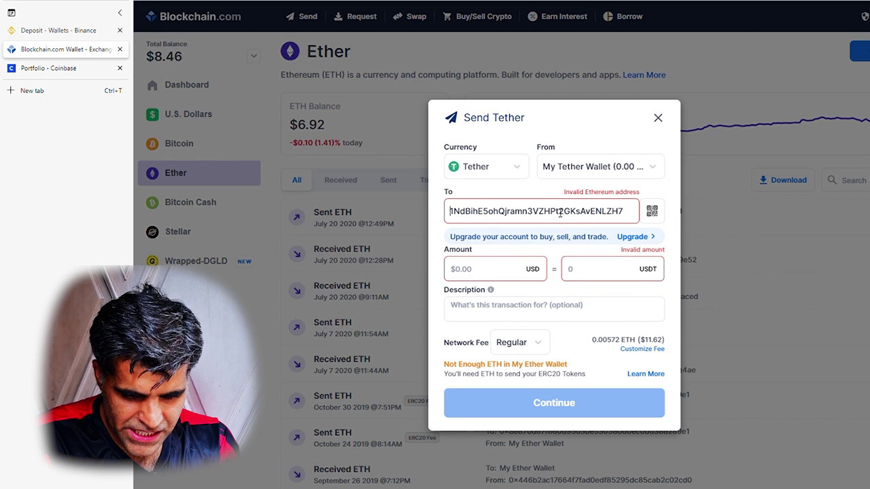
pyautogui.hotkey('ctrl', 'a')
pyautogui.hotkey('ctrl', 'v')
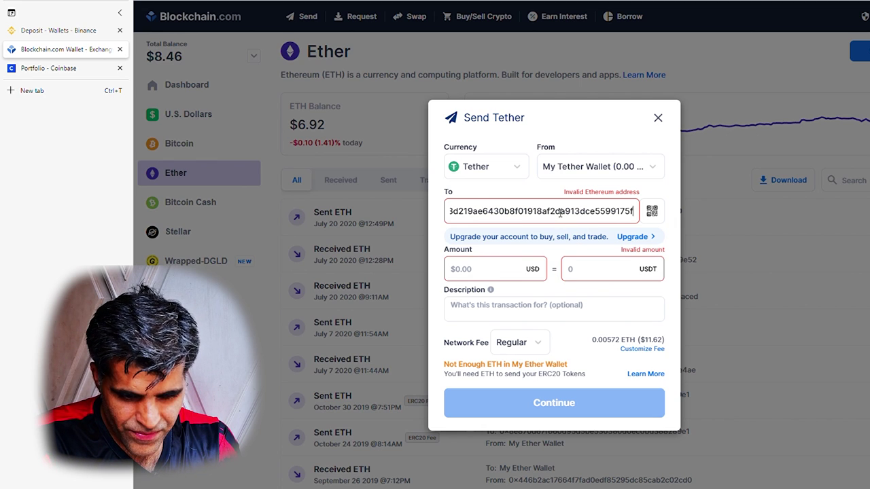
pyautogui.click(621, 278)
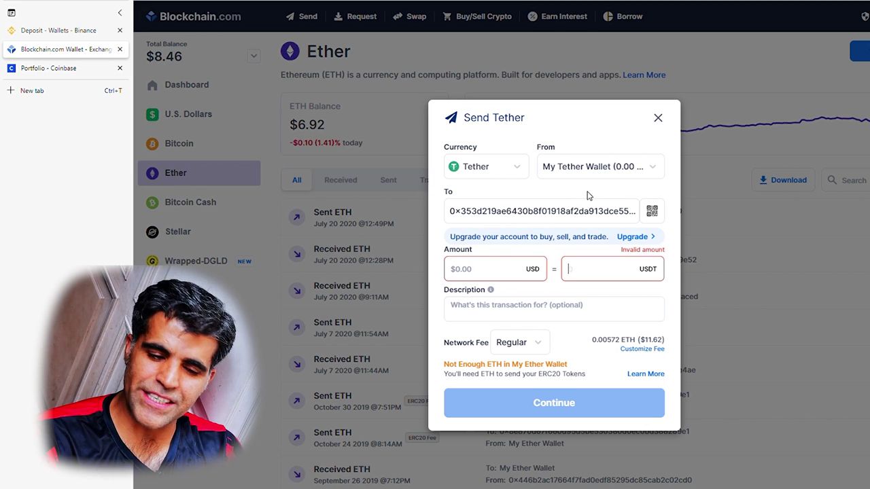
# Copy the BEP20 (BSC) USDT deposit address from Binance and use it as the destination of the Blockchain.com Tether transfer
pyautogui.click(58, 30)
pyautogui.click(695, 195)
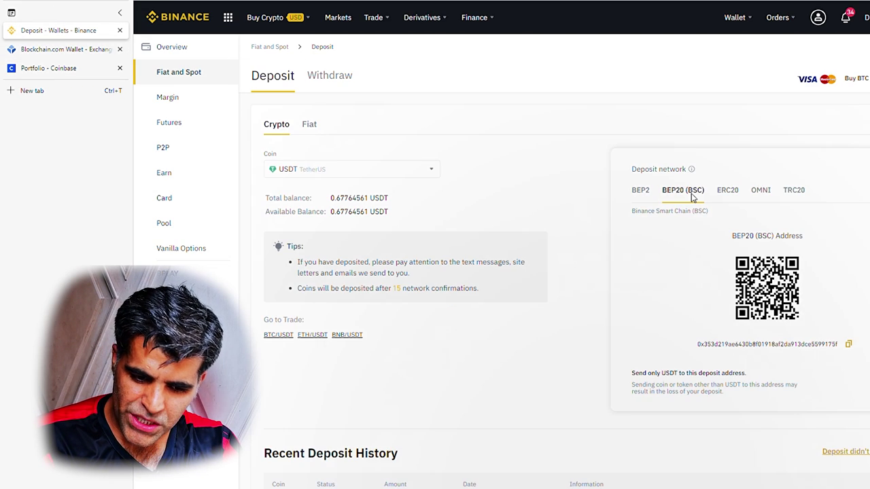
pyautogui.click(849, 345)
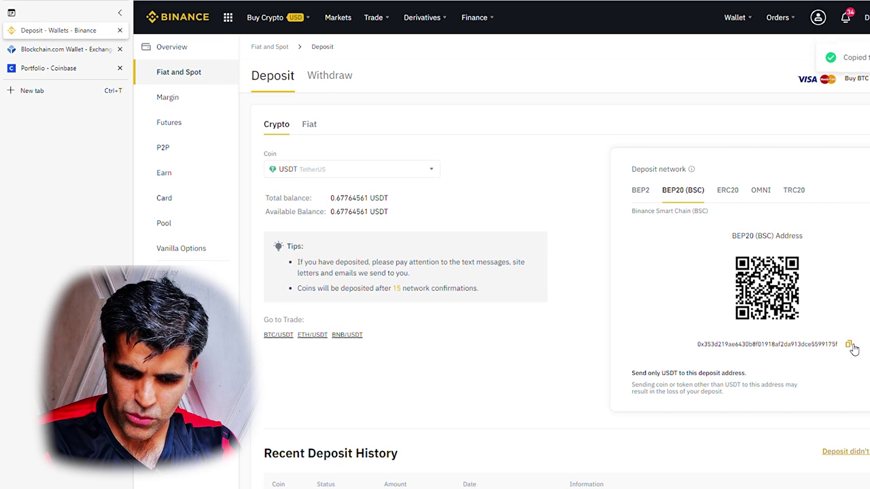
pyautogui.click(77, 57)
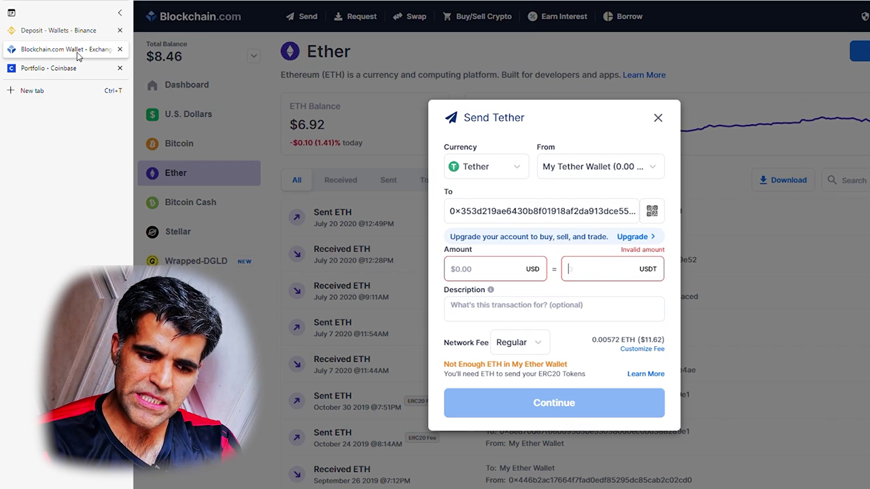
pyautogui.click(564, 216)
pyautogui.press('End')
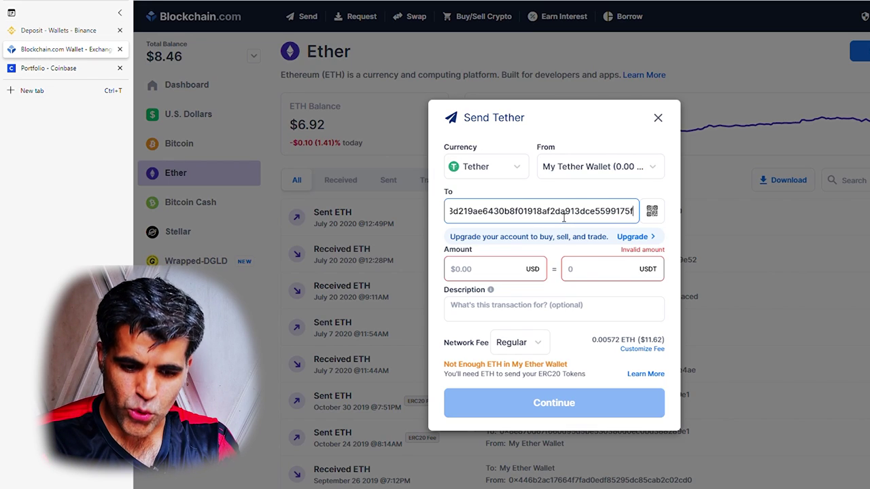
pyautogui.click(611, 270)
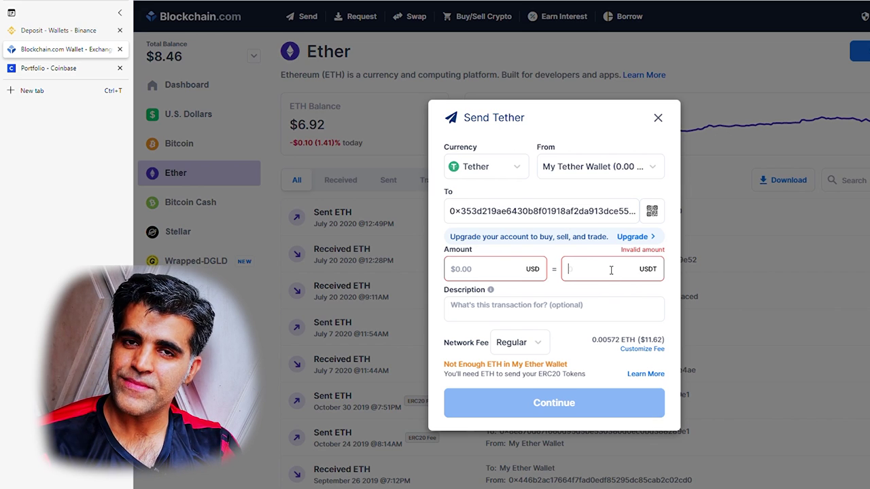
# Revisit the Binance deposit page and the Blockchain.com wallet, and show the ETH deposit details on Binance
pyautogui.click(35, 28)
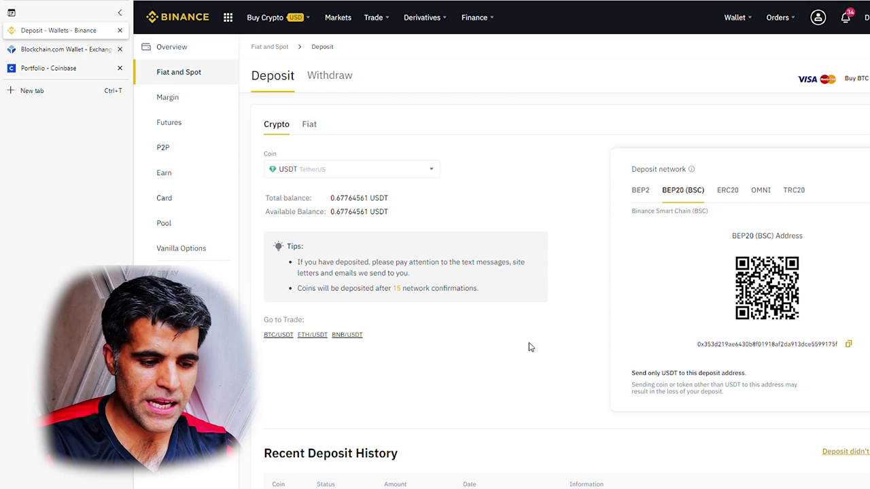
pyautogui.click(51, 50)
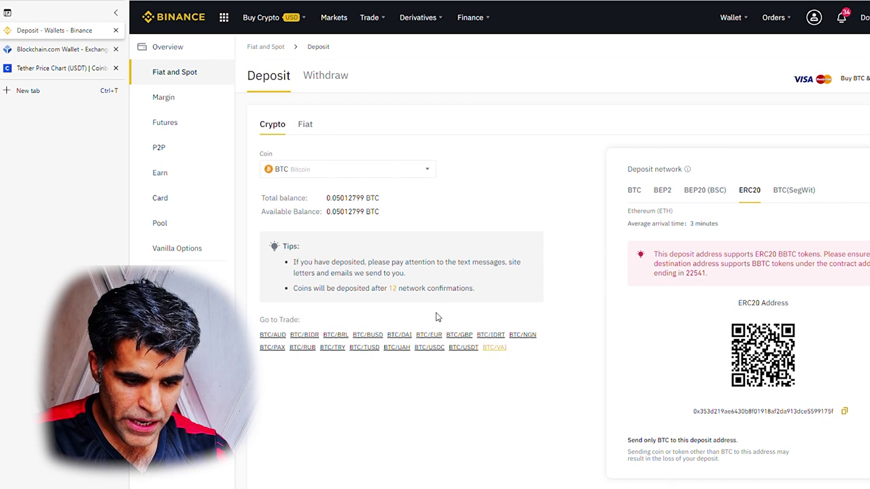
pyautogui.click(393, 170)
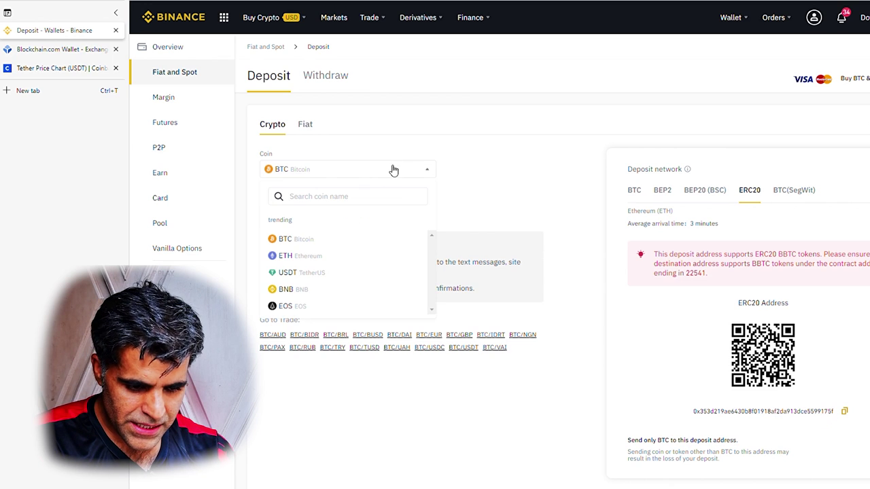
pyautogui.click(301, 258)
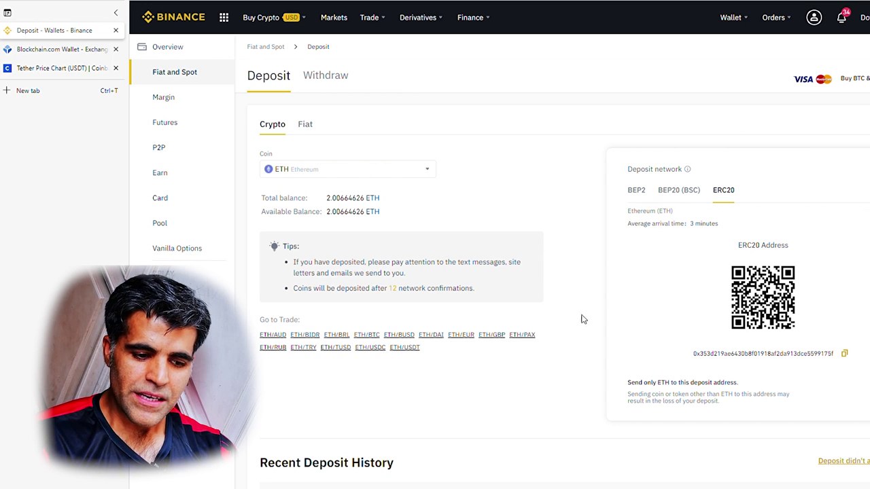
# Open the Binance crypto withdrawal form for BTC and choose Bitcoin (BTC) as the transfer network
pyautogui.click(413, 174)
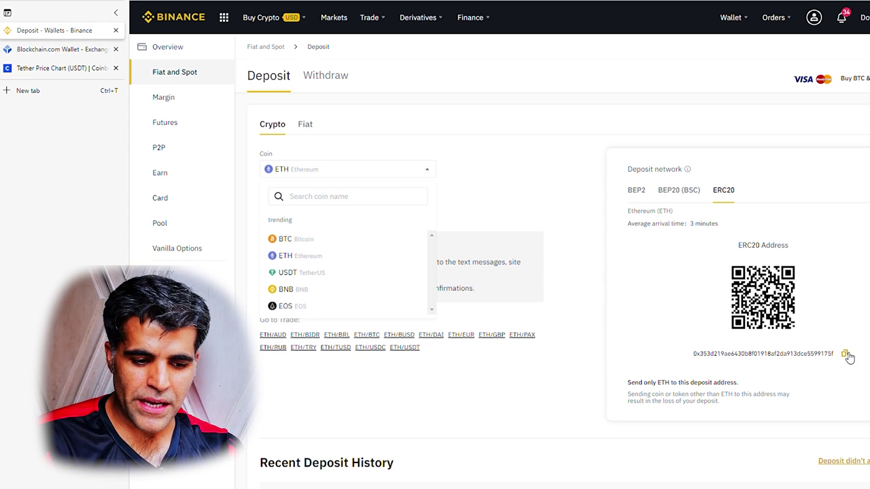
pyautogui.click(322, 80)
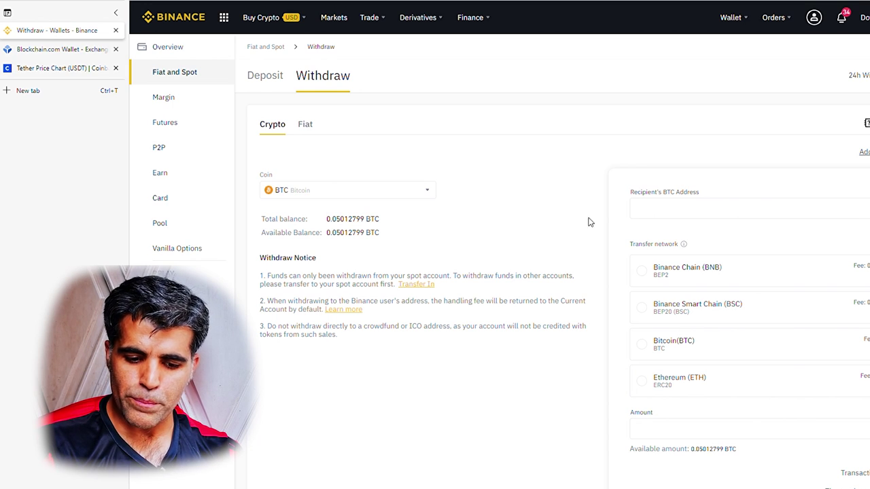
pyautogui.click(668, 351)
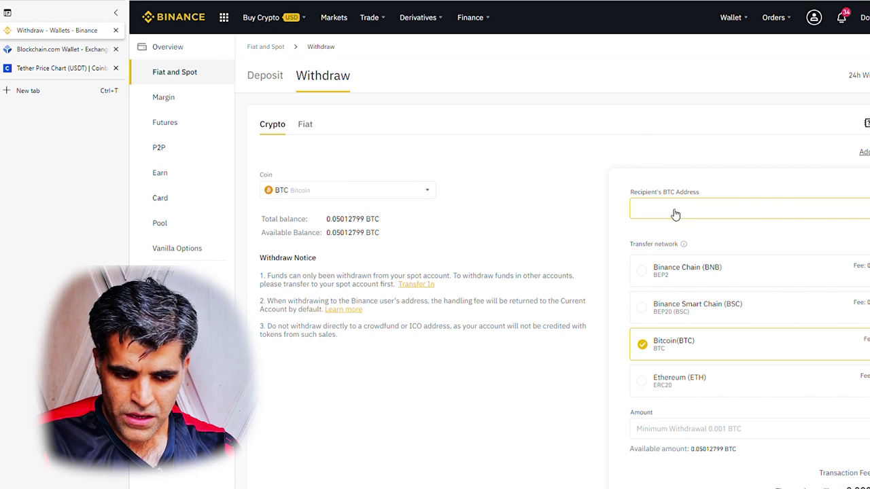
# Switch to the Blockchain.com wallet, close the Send Bitcoin form, and copy the Bitcoin receiving address from a new request
pyautogui.click(55, 48)
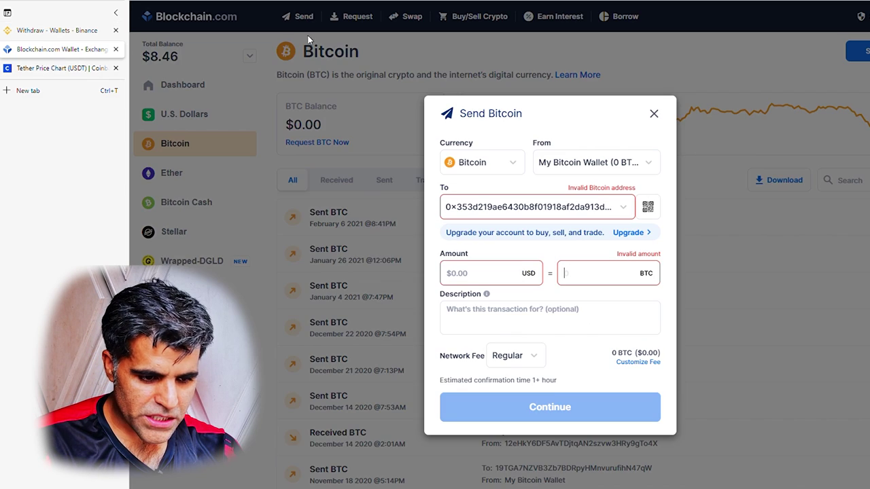
pyautogui.click(654, 114)
pyautogui.click(355, 21)
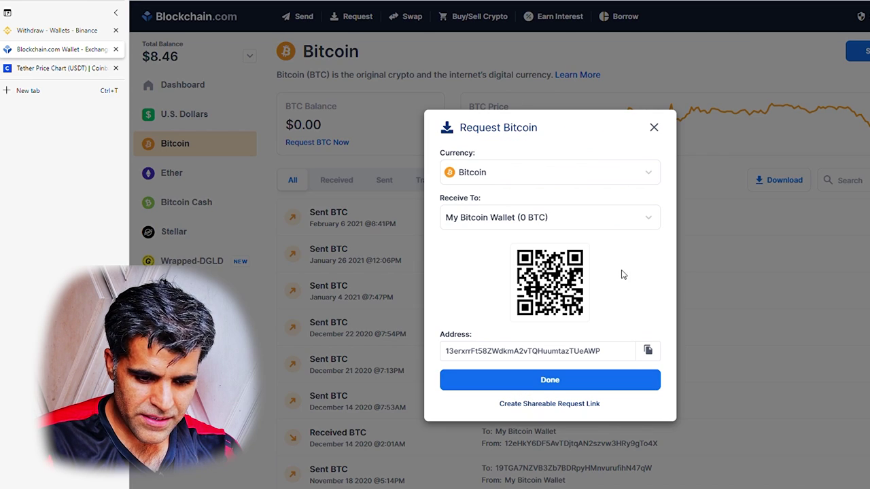
pyautogui.click(648, 350)
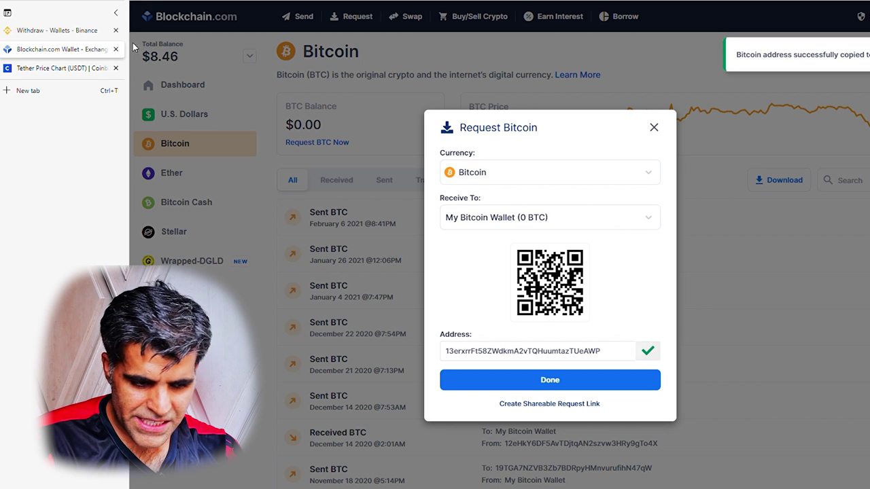
# Return to the Binance withdrawal form, paste the copied Bitcoin address as the recipient, and go to the withdrawal amount
pyautogui.click(75, 30)
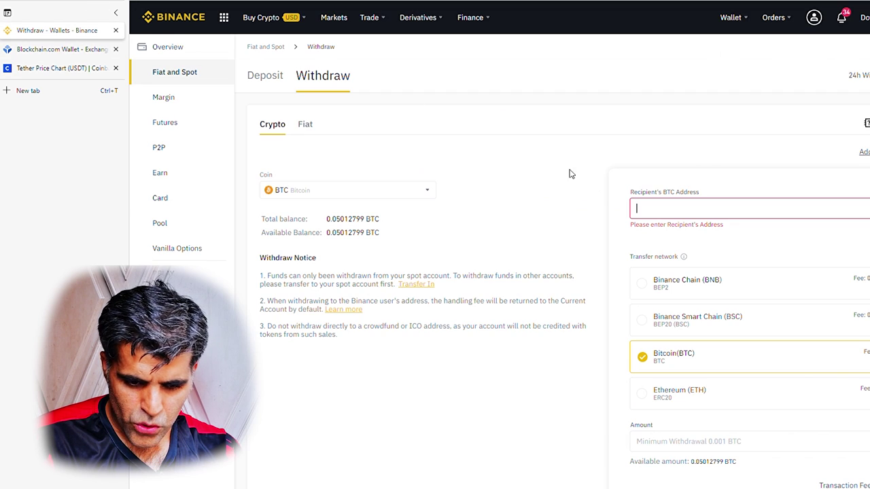
pyautogui.click(674, 200)
pyautogui.hotkey('ctrl', 'v')
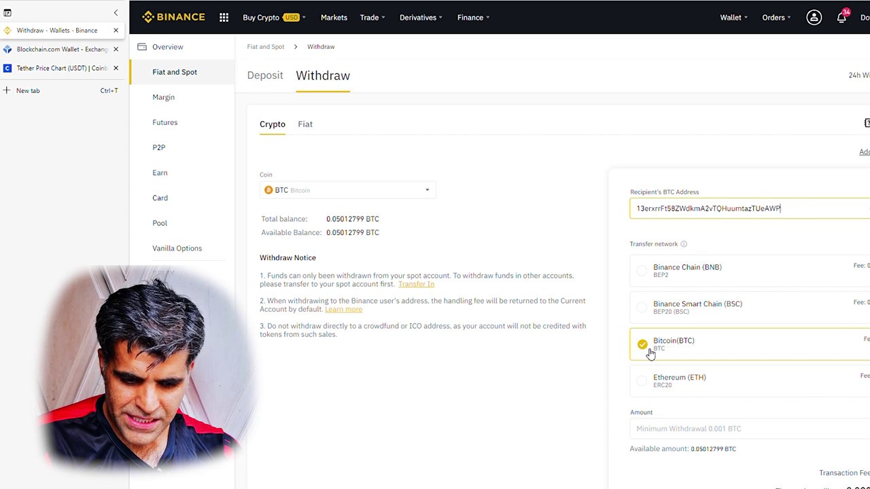
pyautogui.click(681, 430)
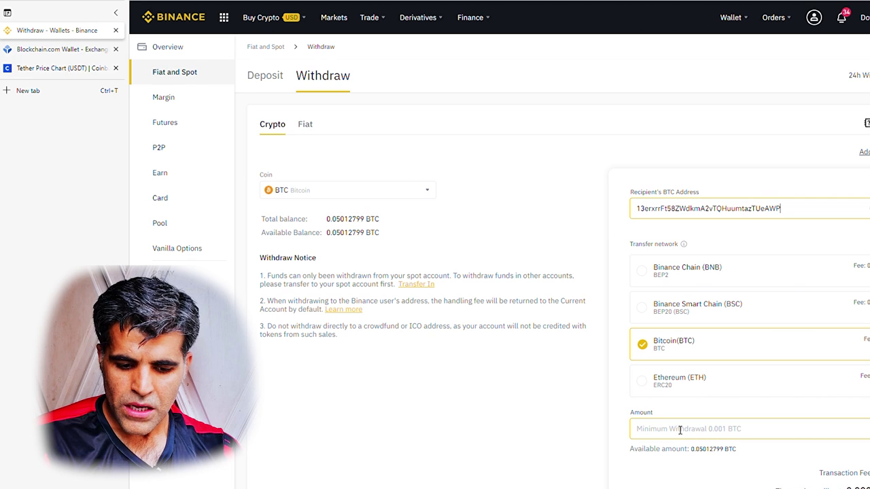